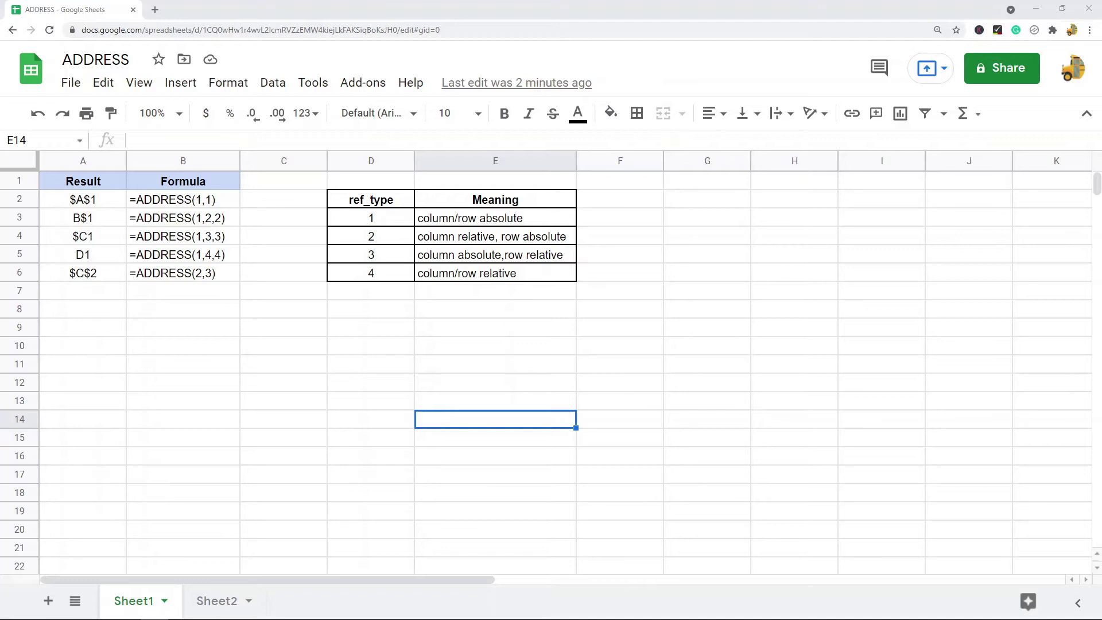
Switch to Sheet2 to show the ADDRESS argument notes and ref_type table
left_click(218, 598)
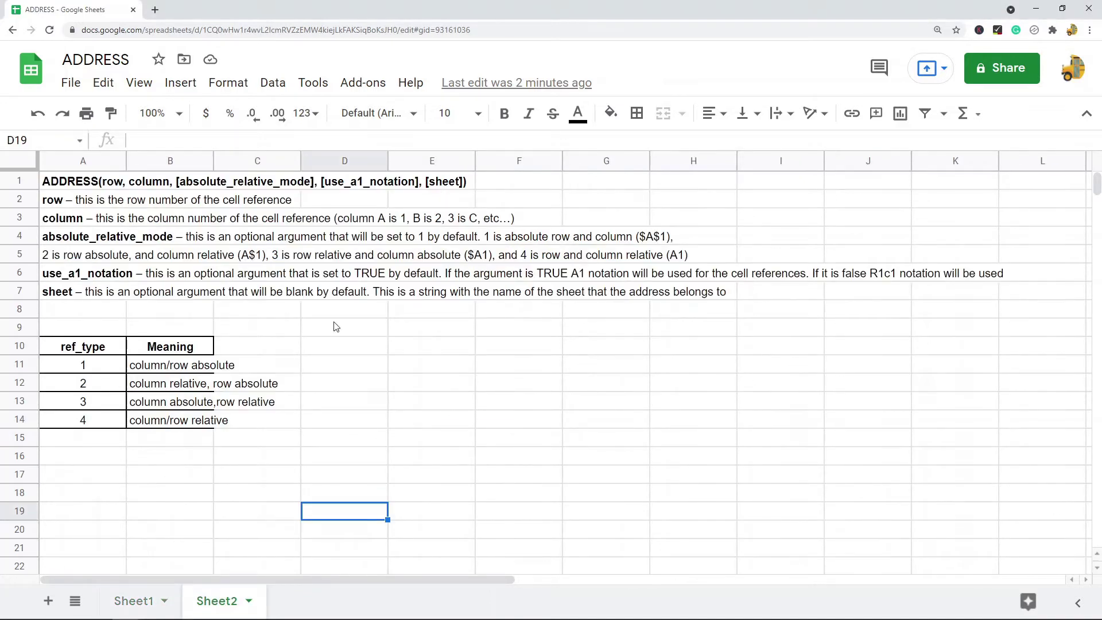
left_click(68, 189)
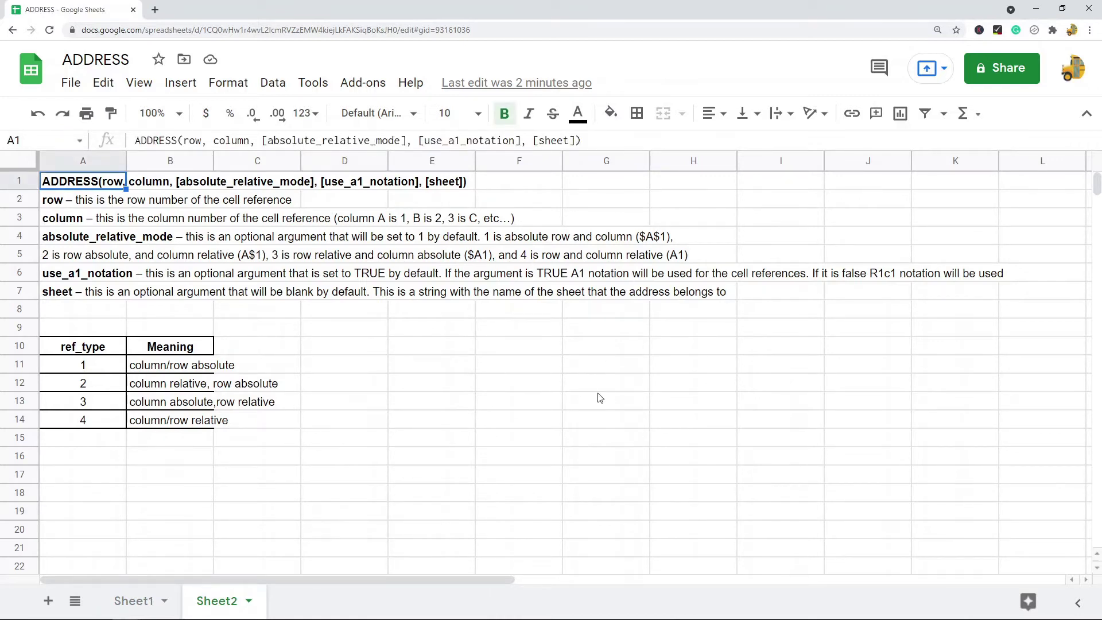
left_click(79, 203)
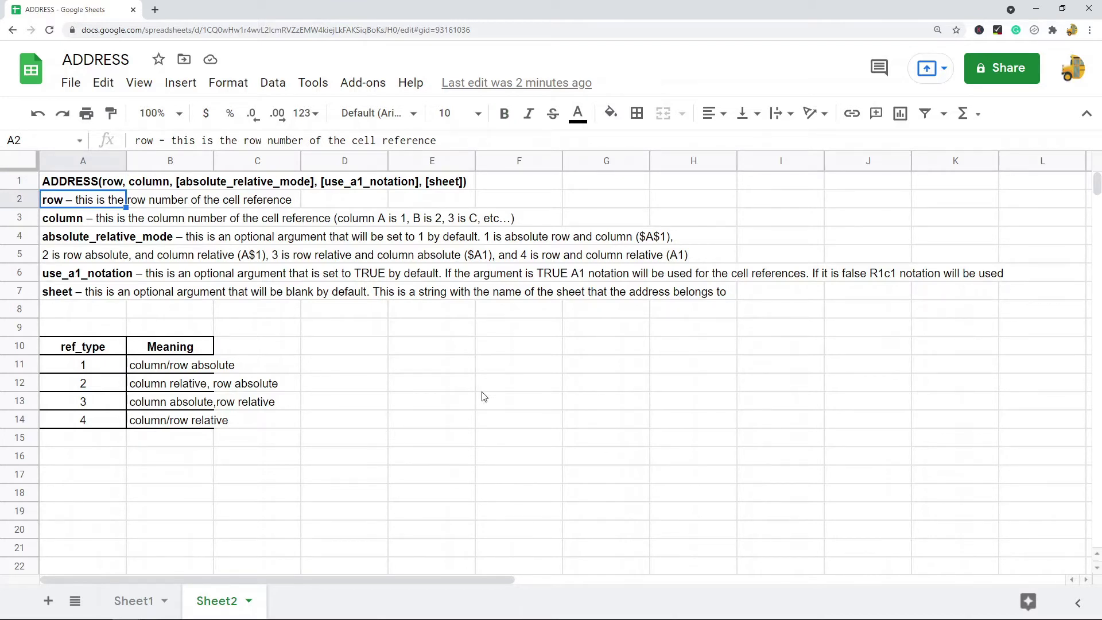
left_click(13, 182)
left_click(19, 201)
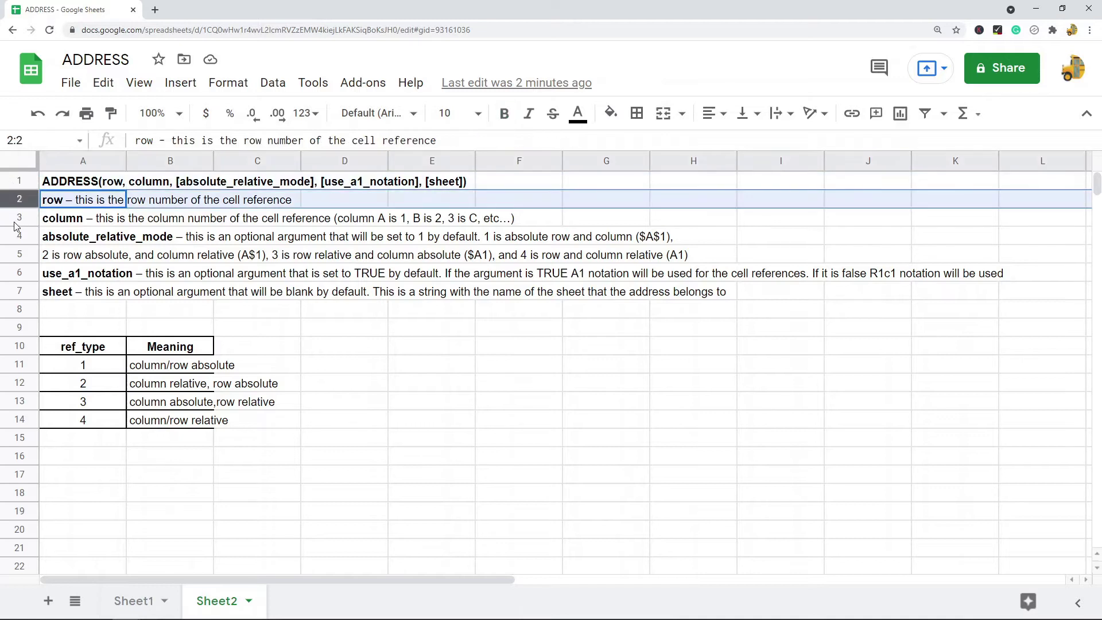
left_click(15, 220)
left_click(8, 238)
left_click(21, 261)
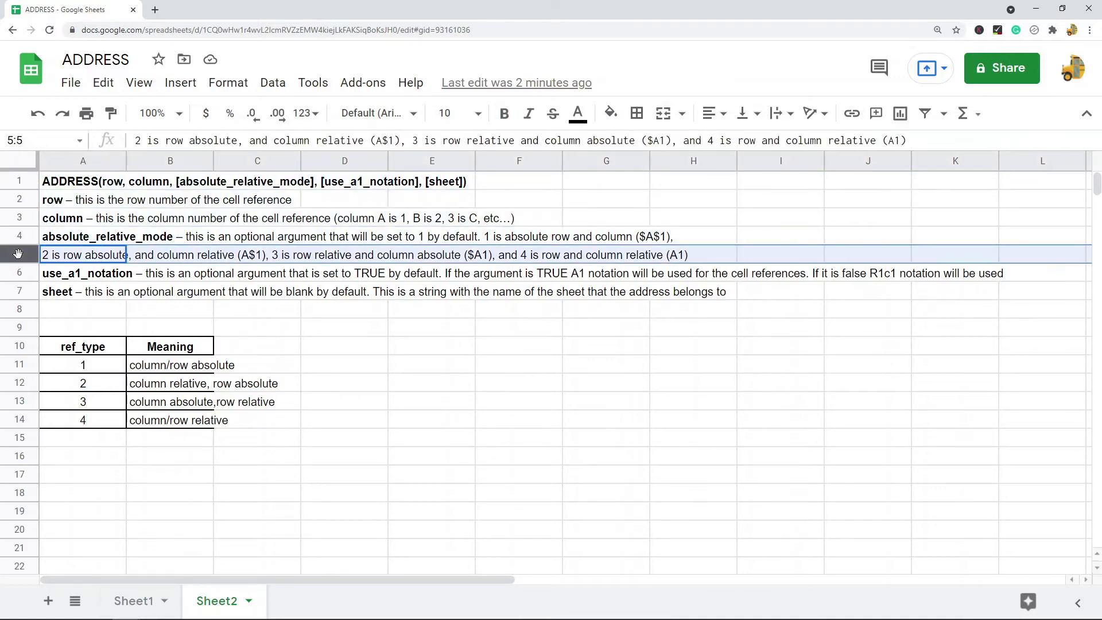
left_click(20, 278)
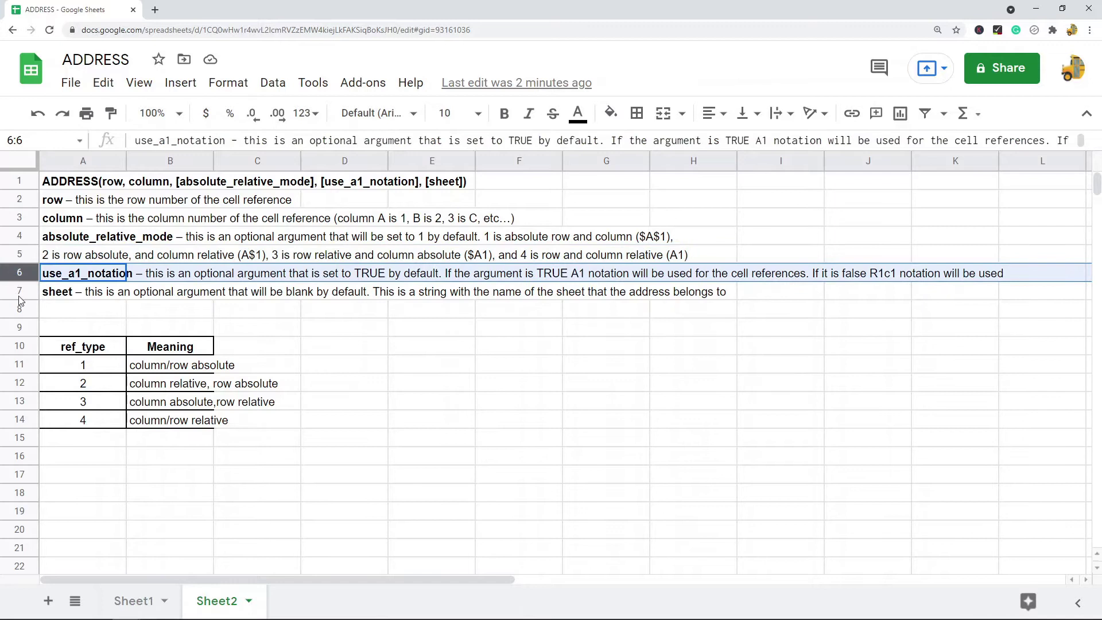
left_click(21, 292)
left_click(21, 308)
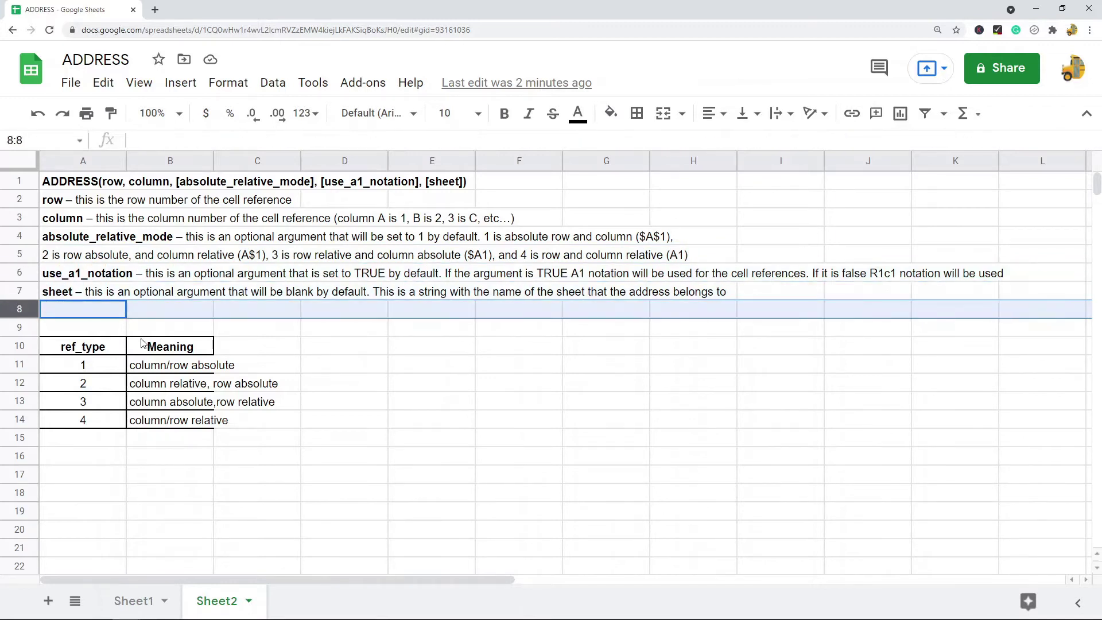
left_click(73, 224)
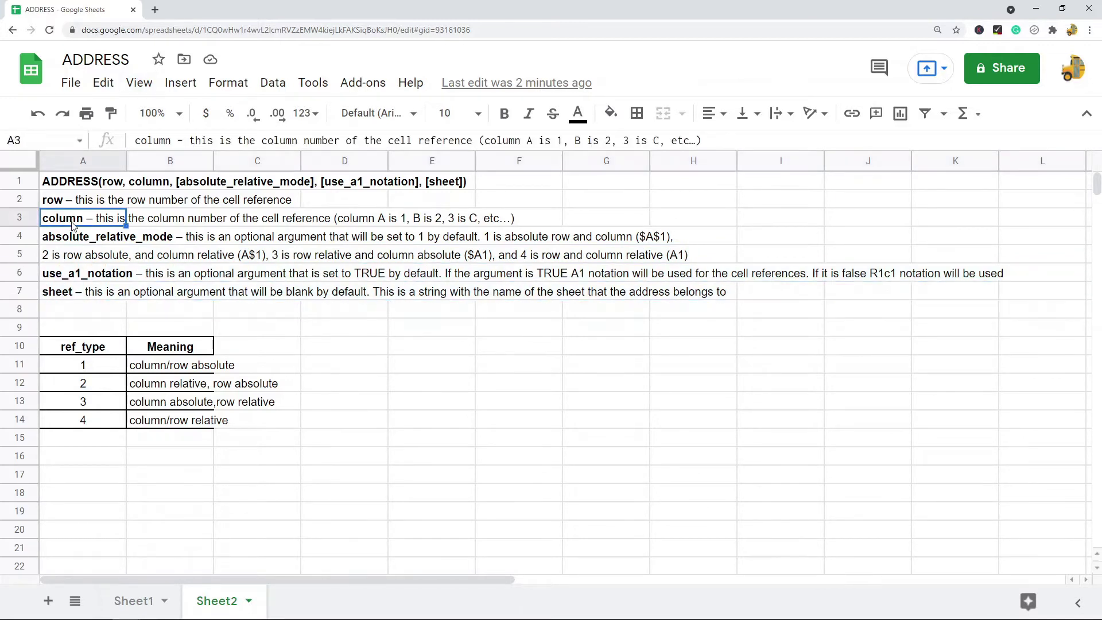
left_click(85, 161)
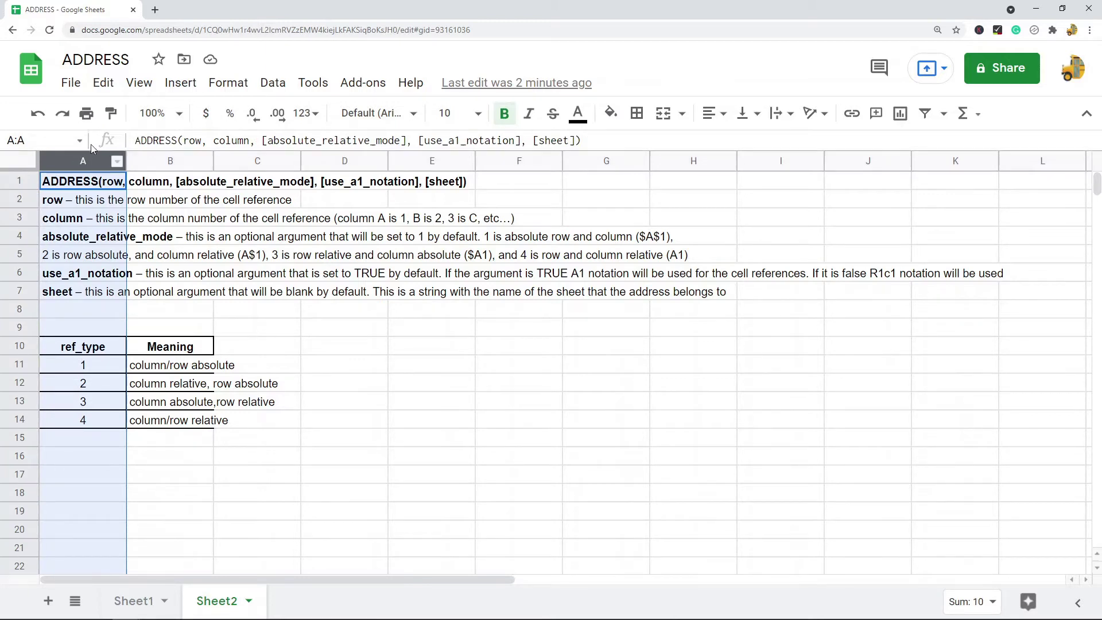
left_click(170, 162)
left_click(246, 162)
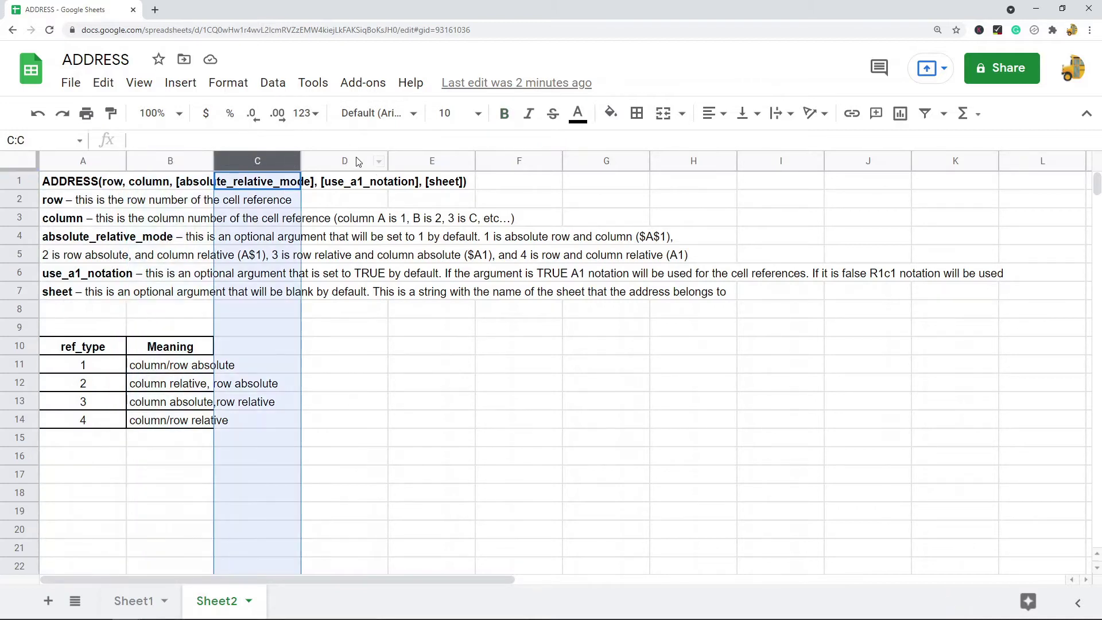
left_click(356, 161)
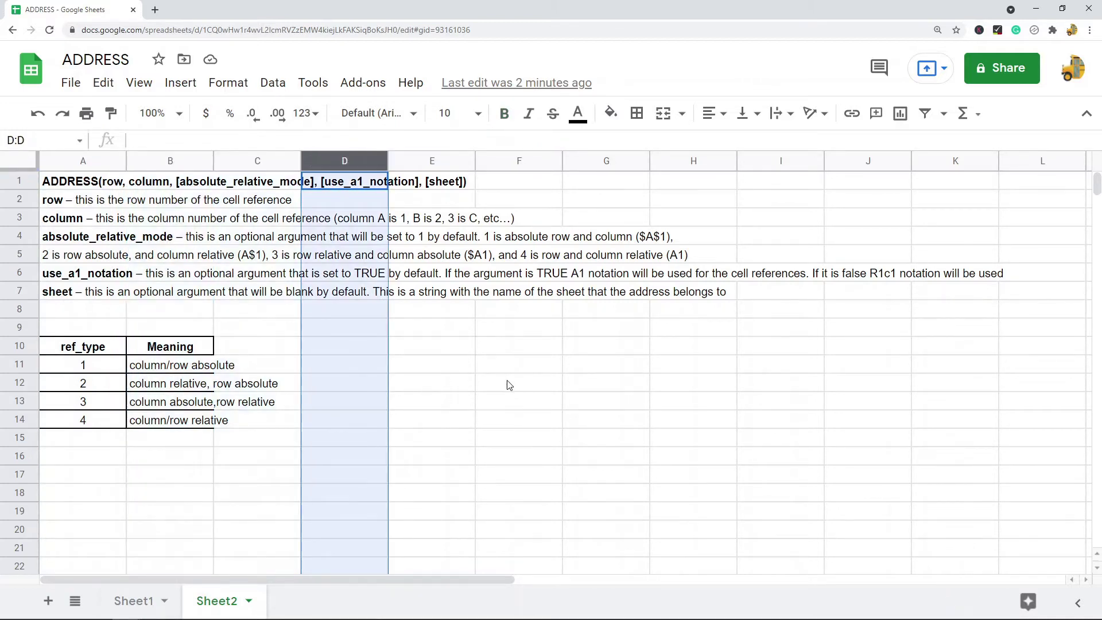
left_click(554, 439)
left_click(105, 241)
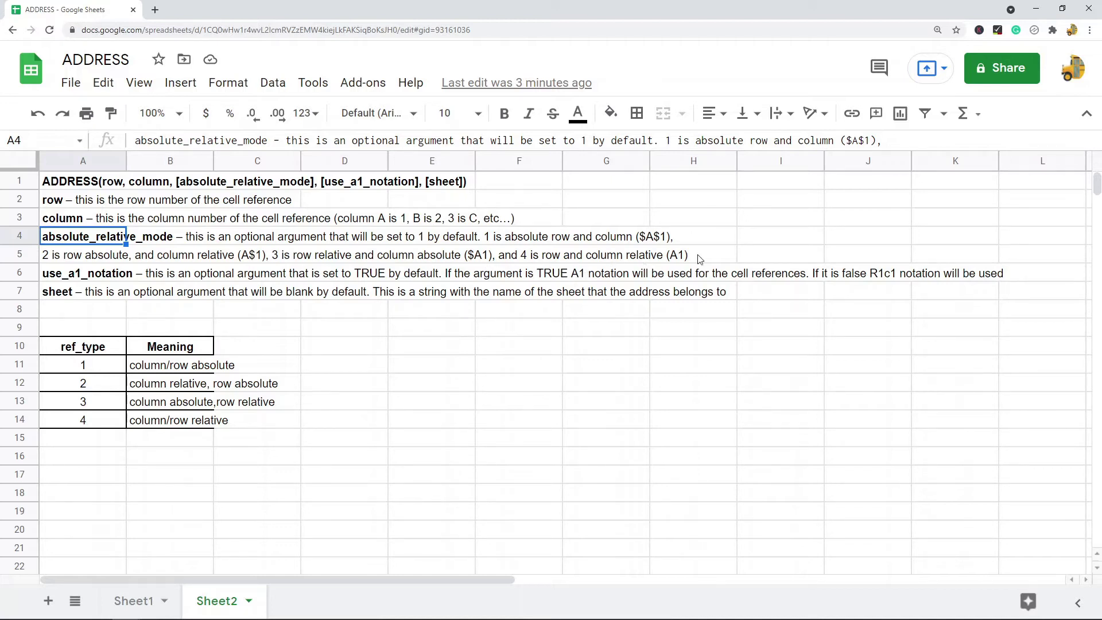
left_click(104, 275)
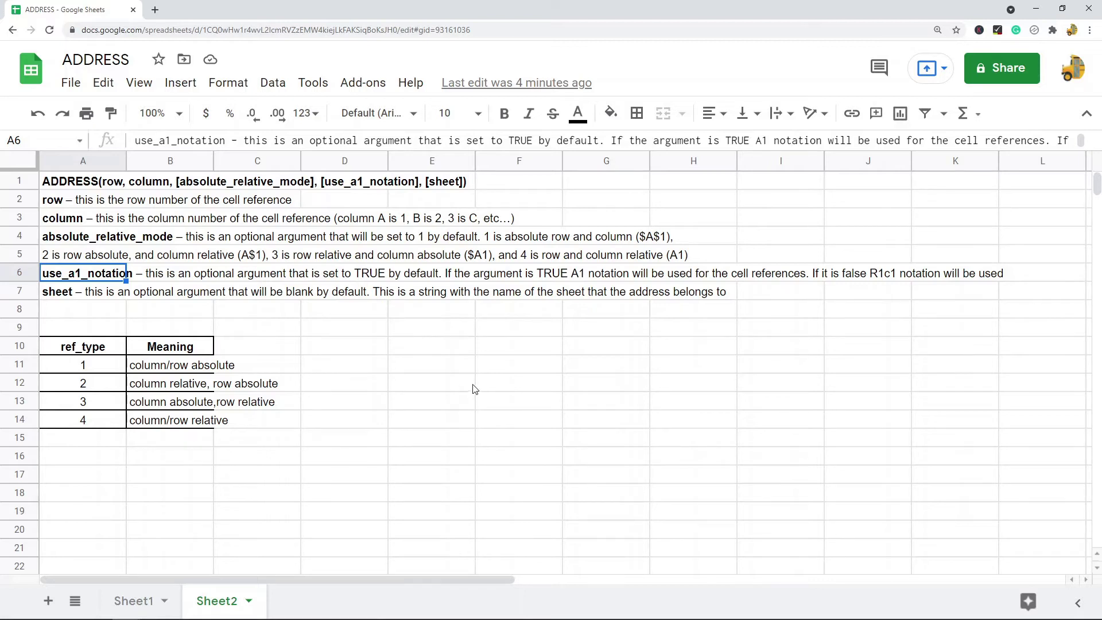
left_click_drag(96, 353, 163, 425)
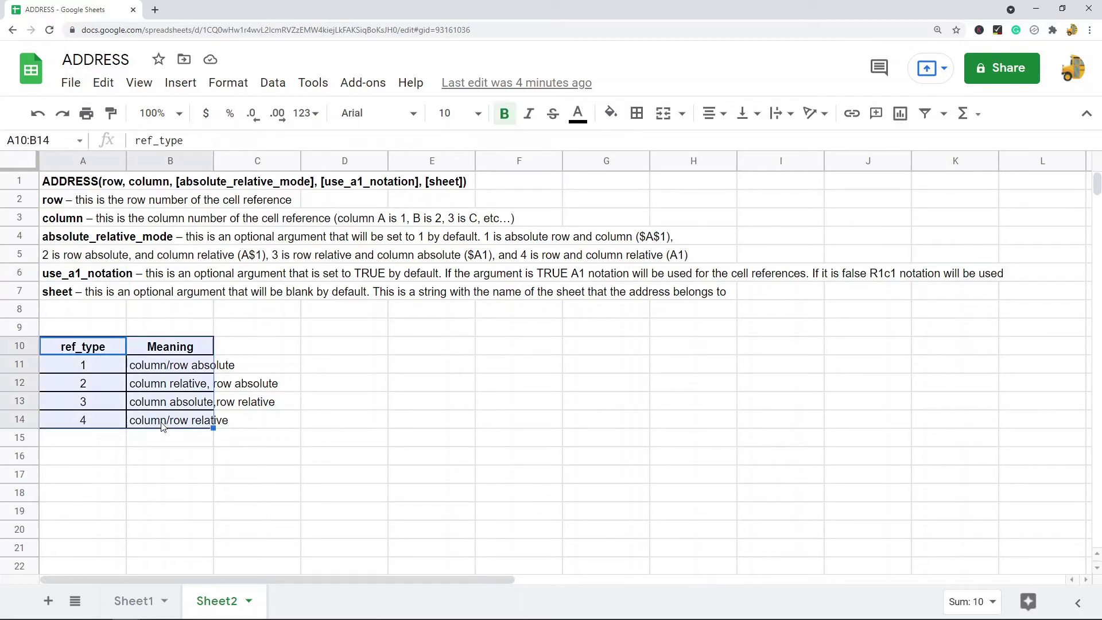
left_click(121, 241)
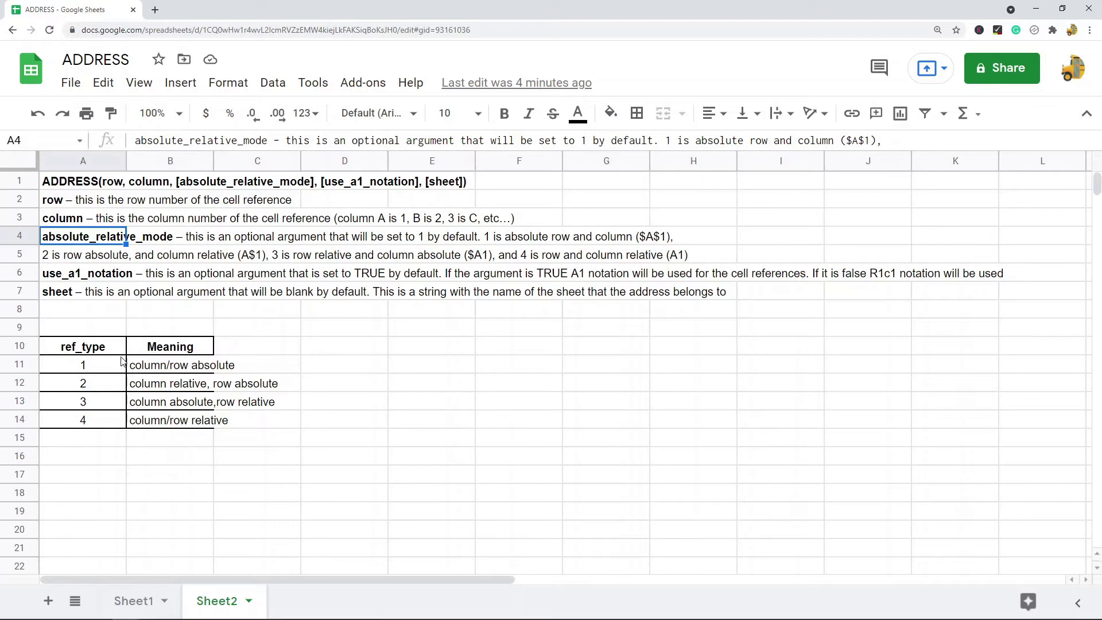
left_click(107, 369)
left_click(157, 370)
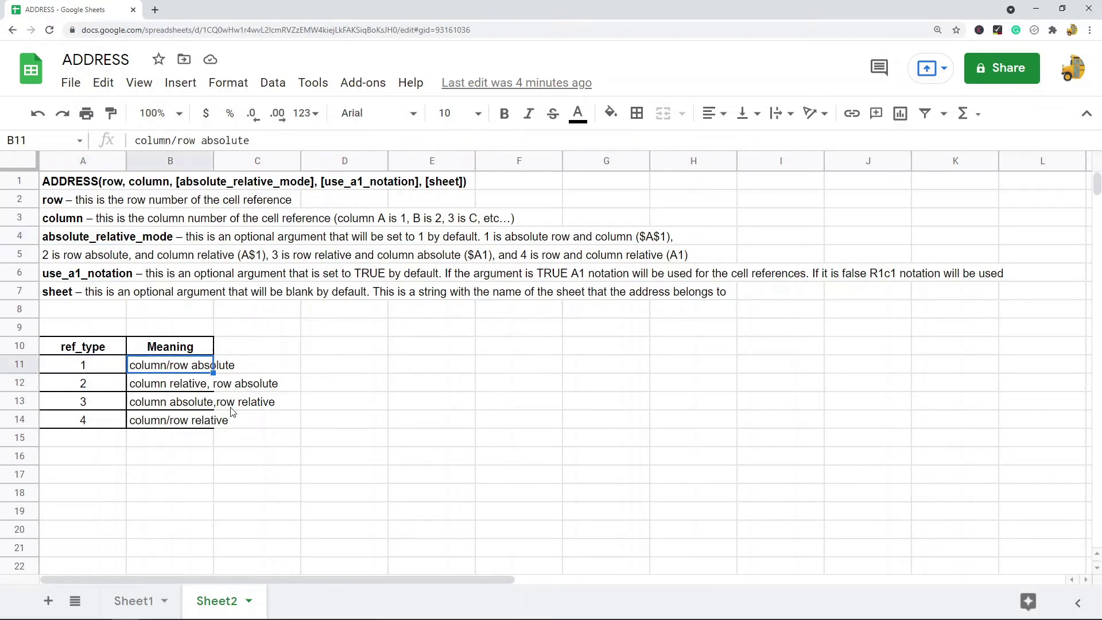
left_click(81, 385)
key("Right")
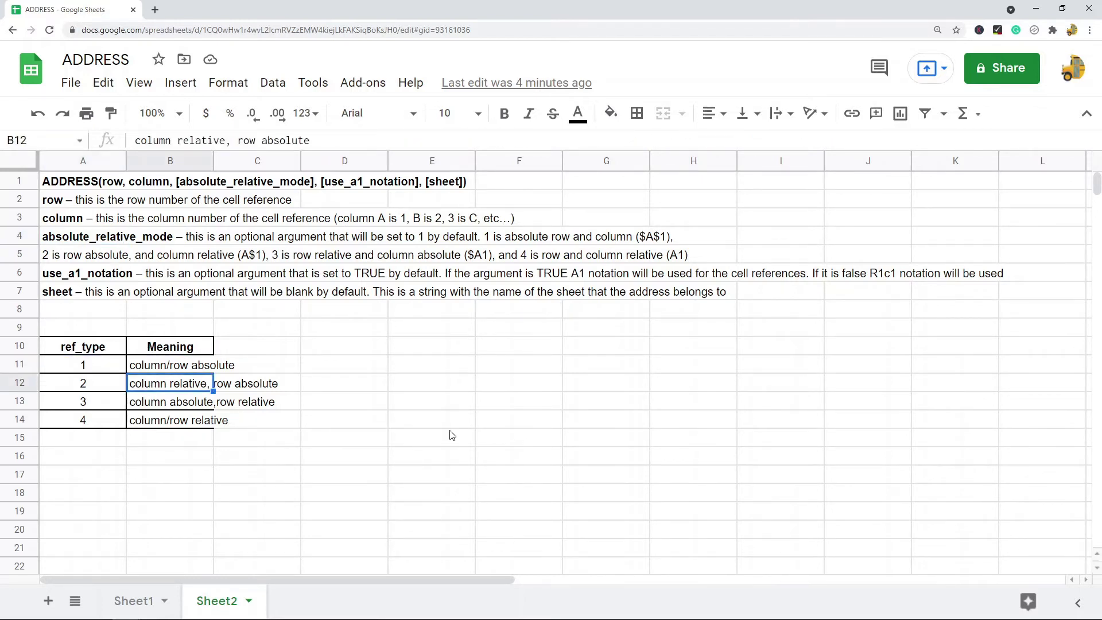
left_click(104, 406)
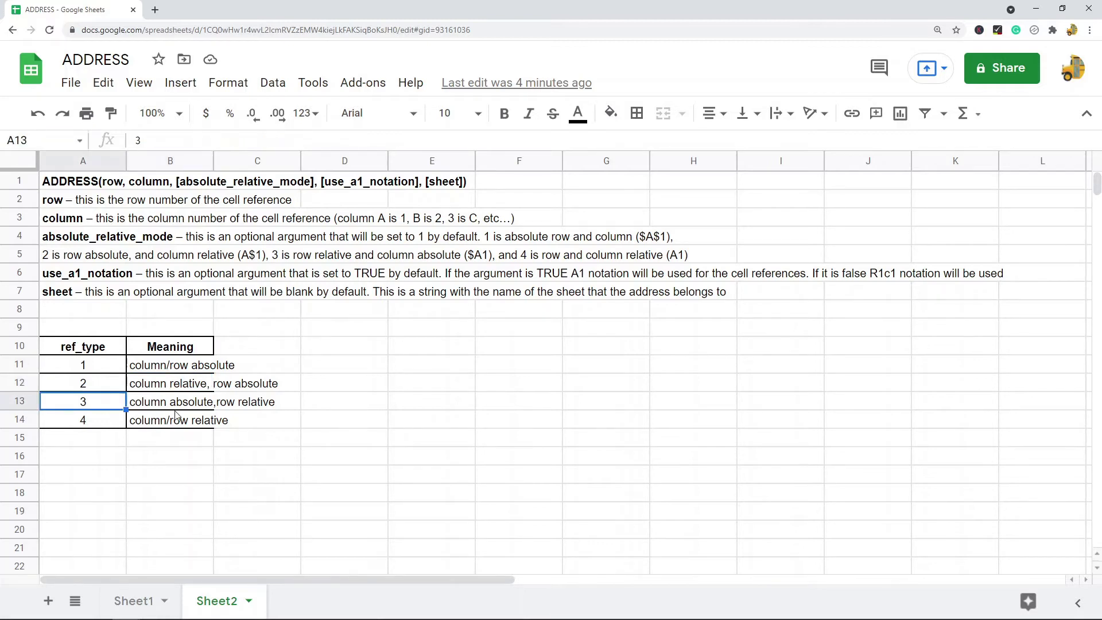
left_click(173, 406)
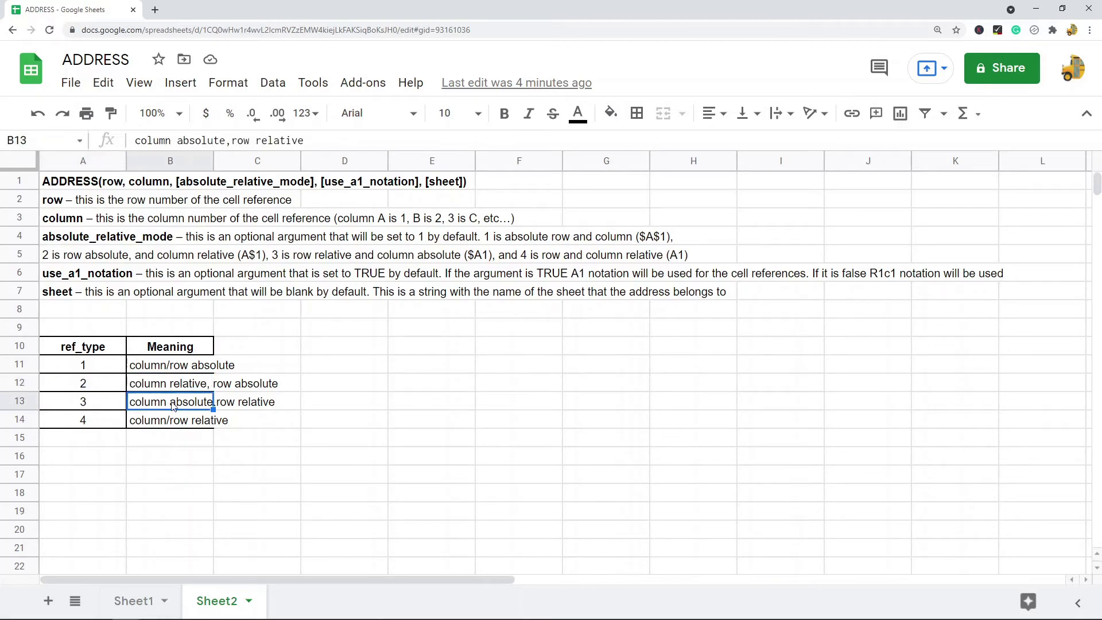
left_click(111, 421)
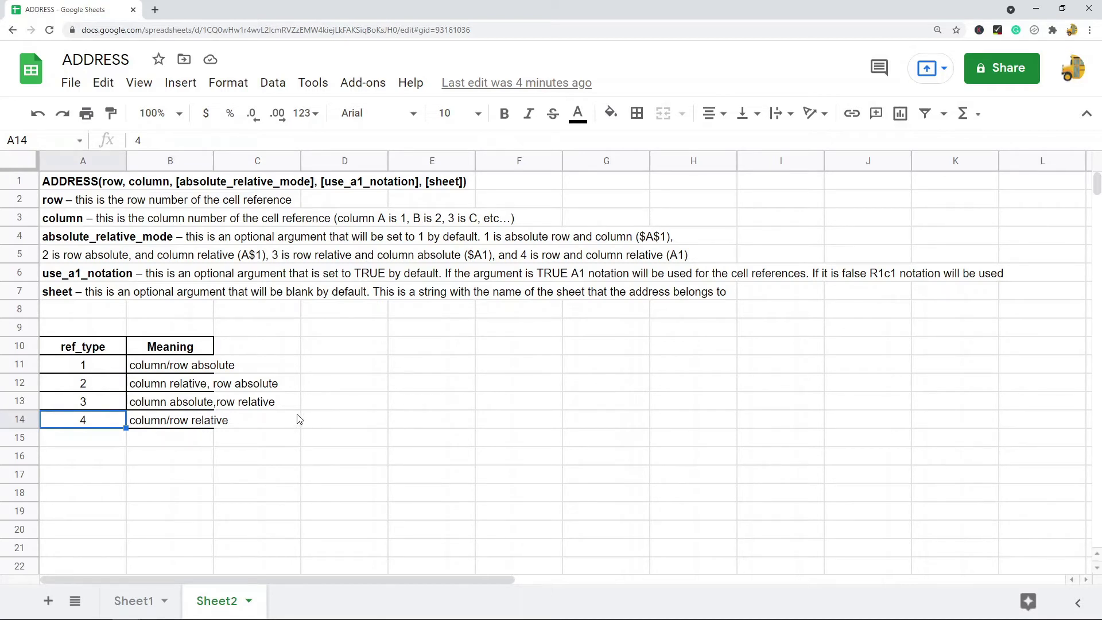
left_click(134, 600)
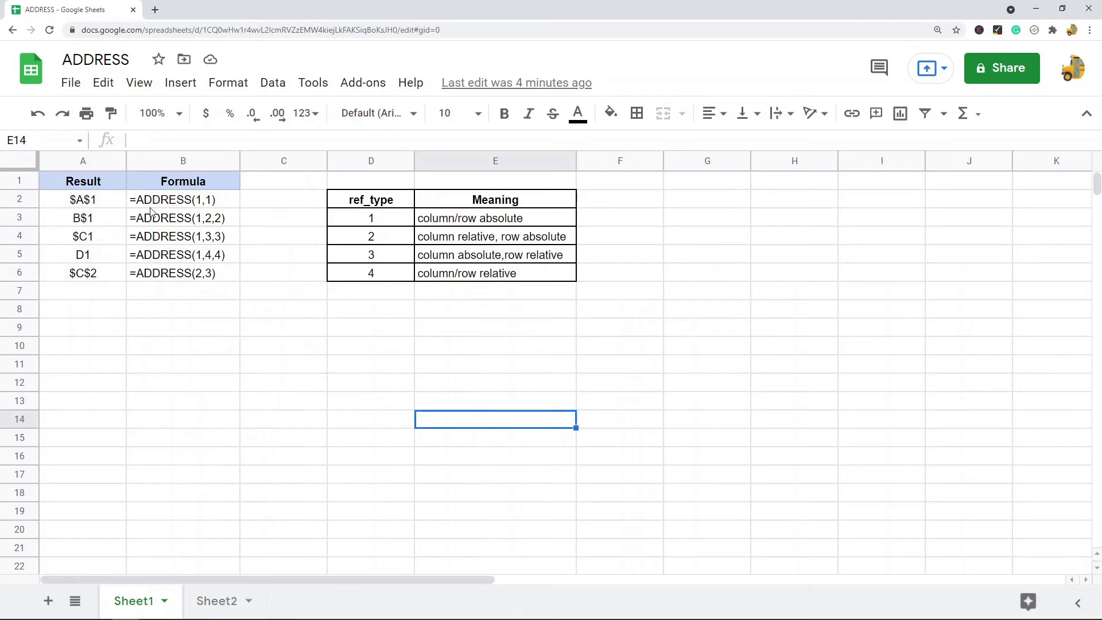
left_click_drag(110, 199, 101, 268)
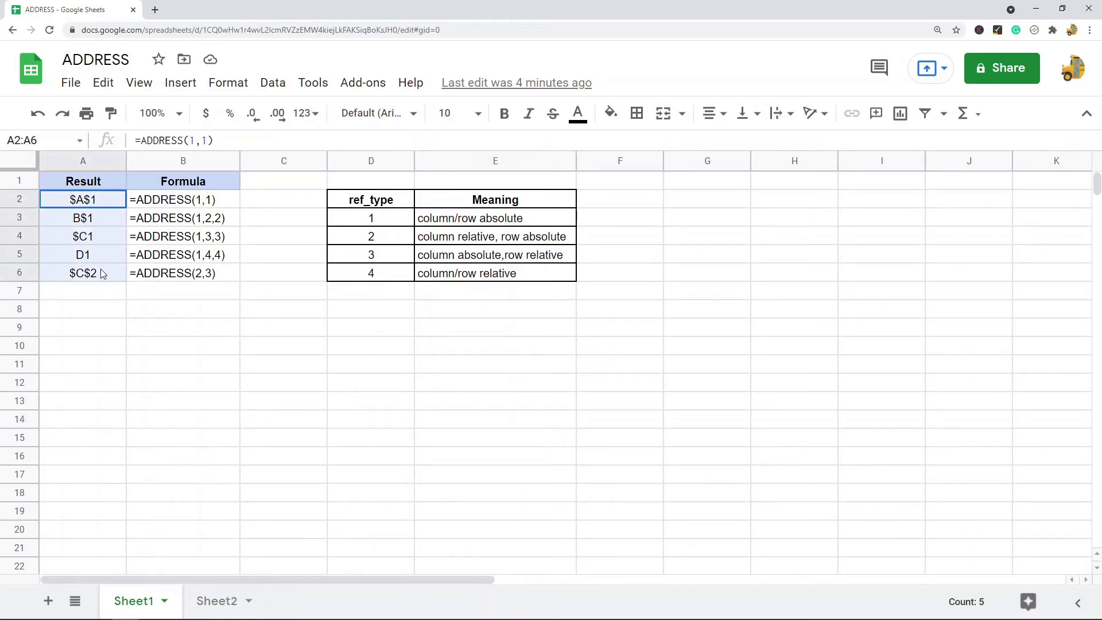
left_click(185, 202)
left_click(95, 208)
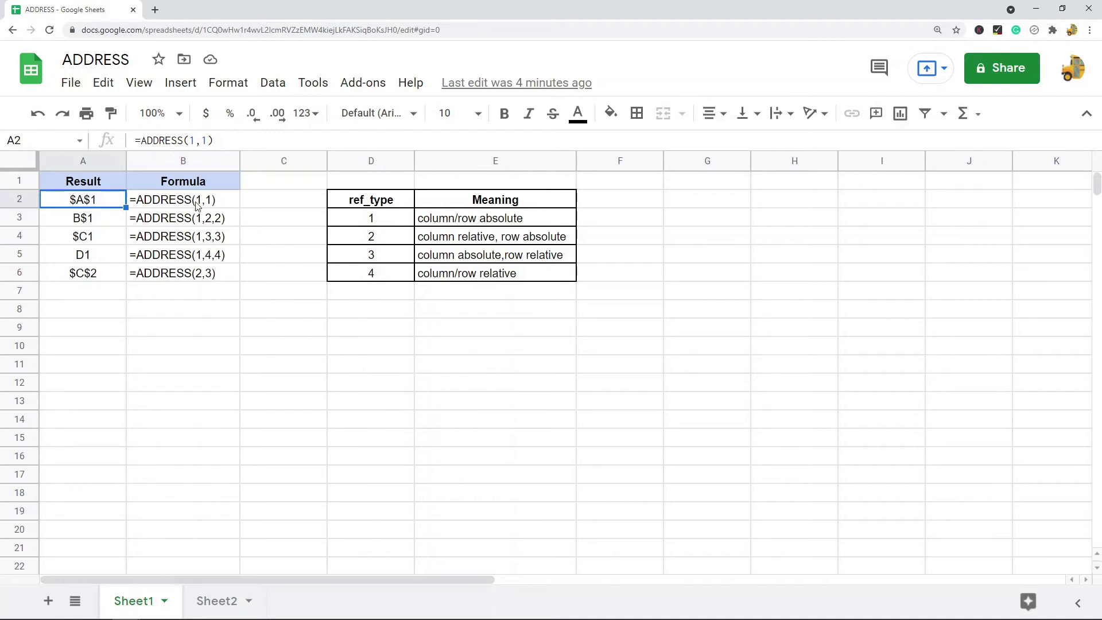
left_click(216, 206)
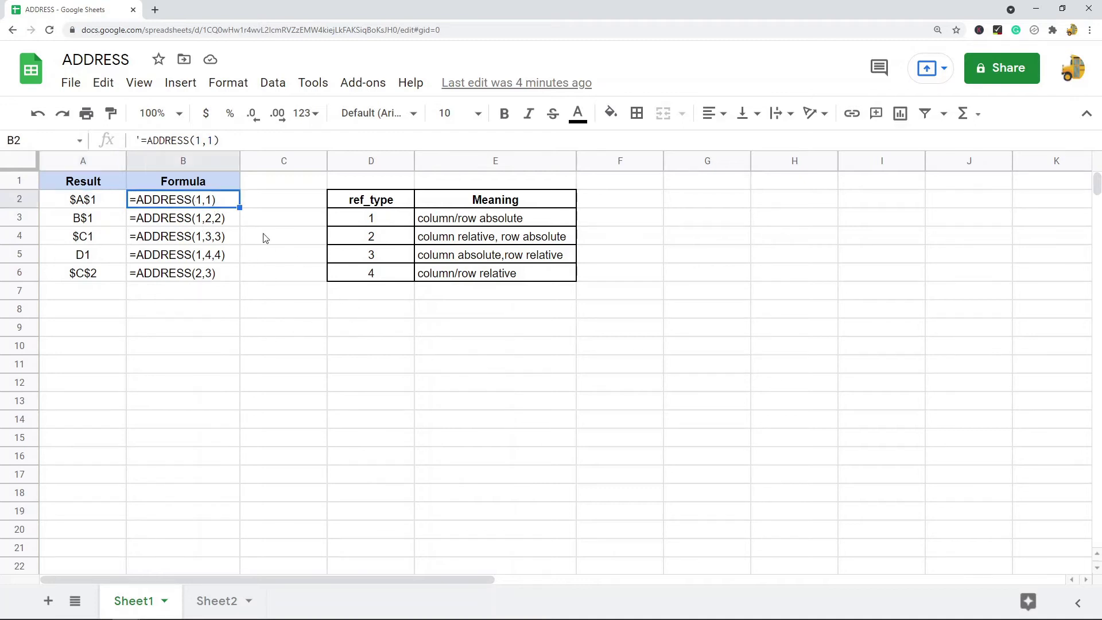
left_click(19, 182)
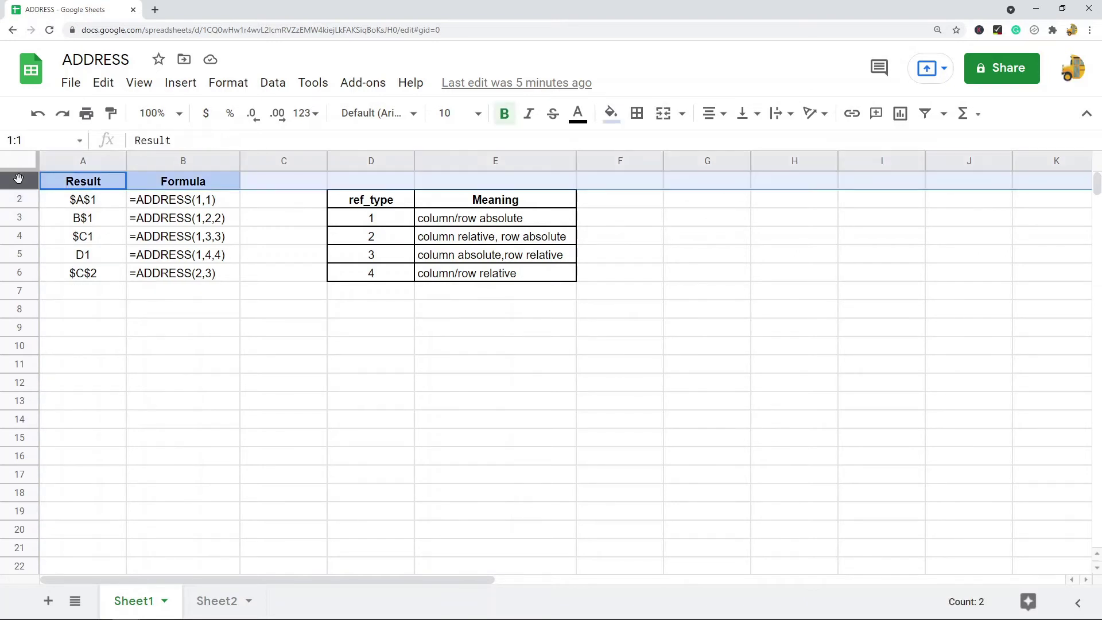
left_click(81, 157)
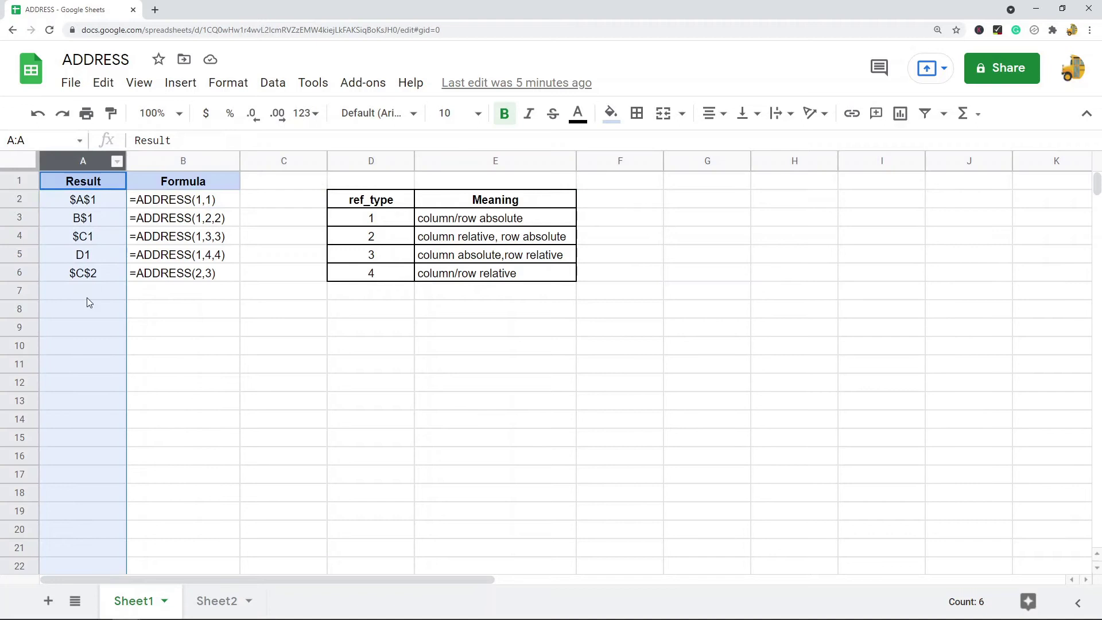
left_click(71, 180)
left_click(90, 207)
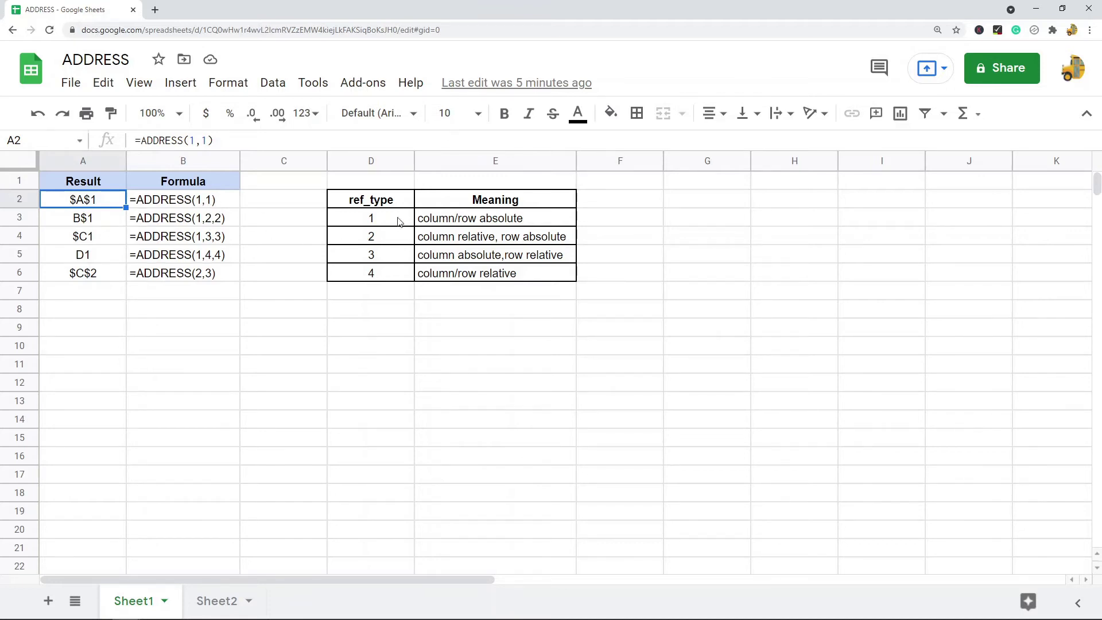
left_click_drag(397, 219, 468, 221)
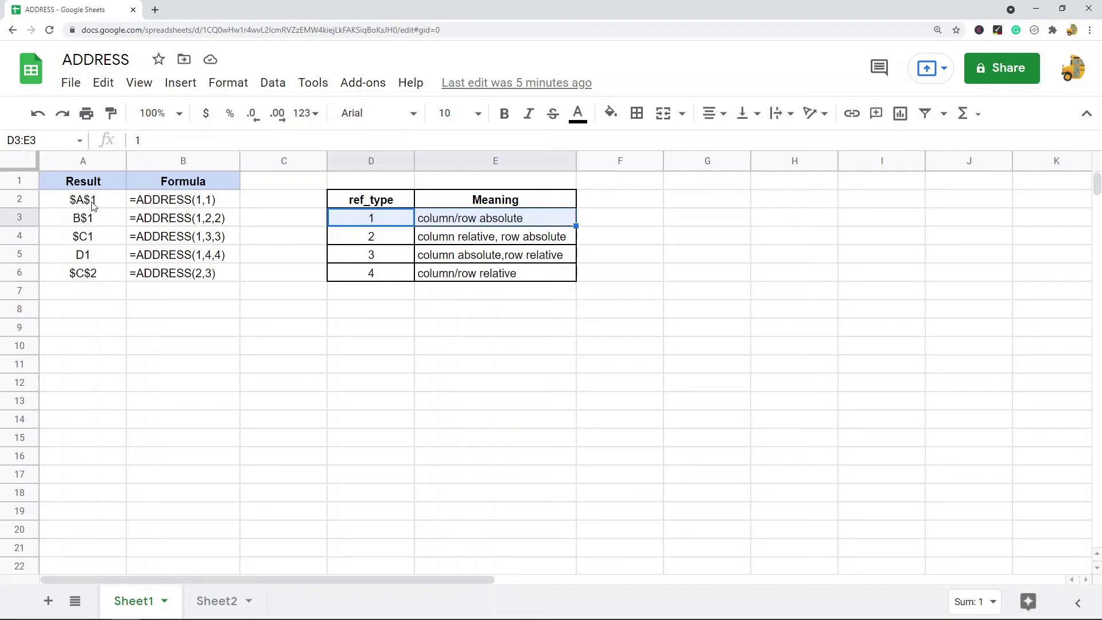
left_click(89, 185)
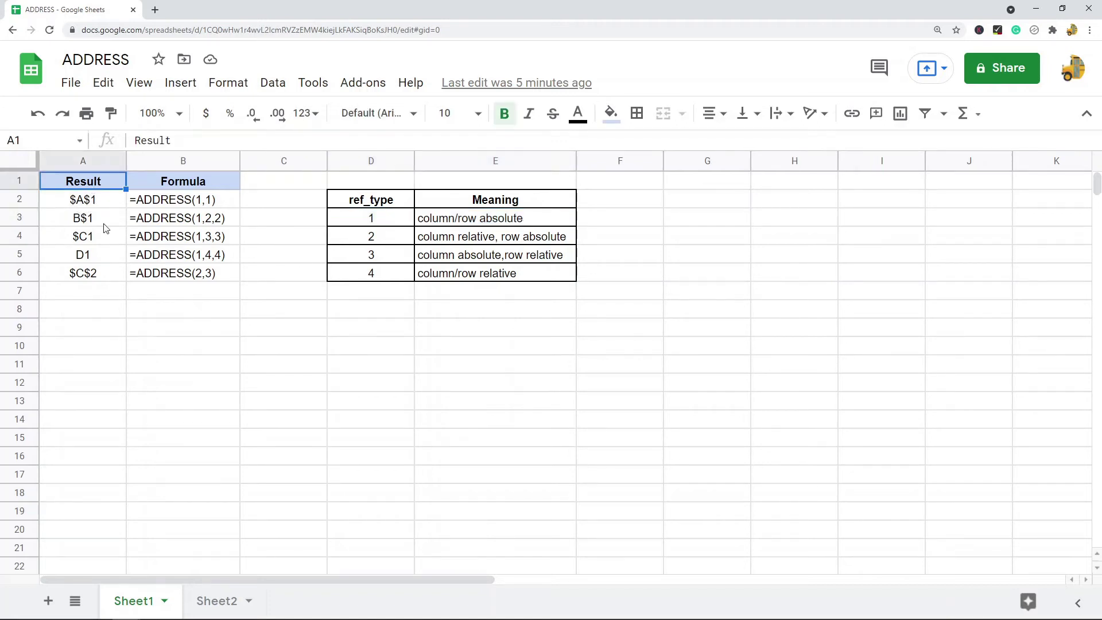
left_click(111, 224)
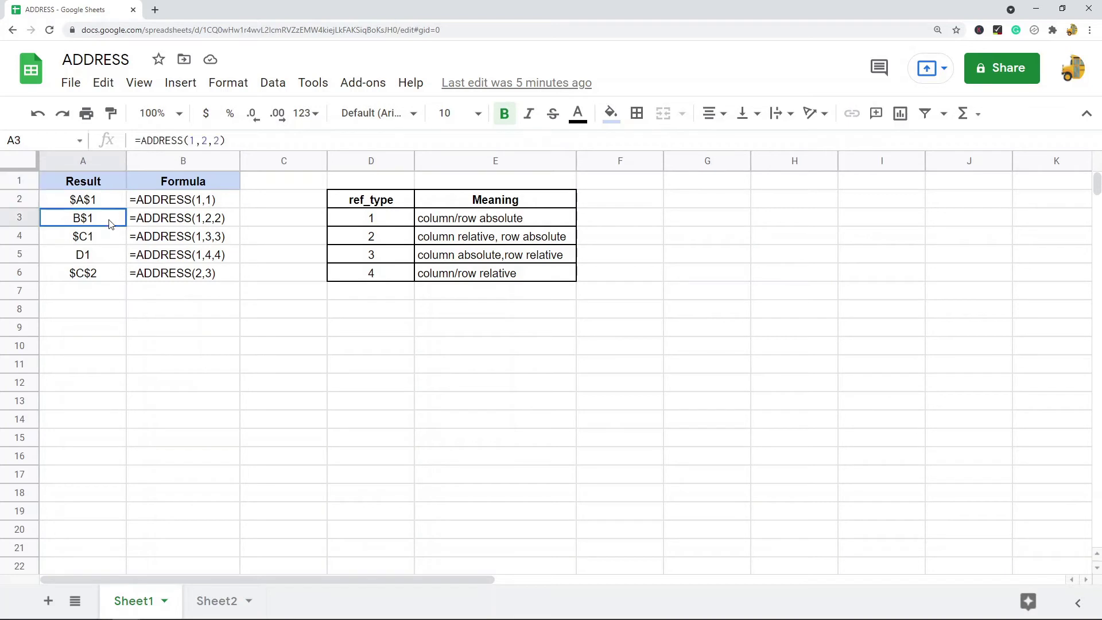
left_click_drag(111, 224, 184, 221)
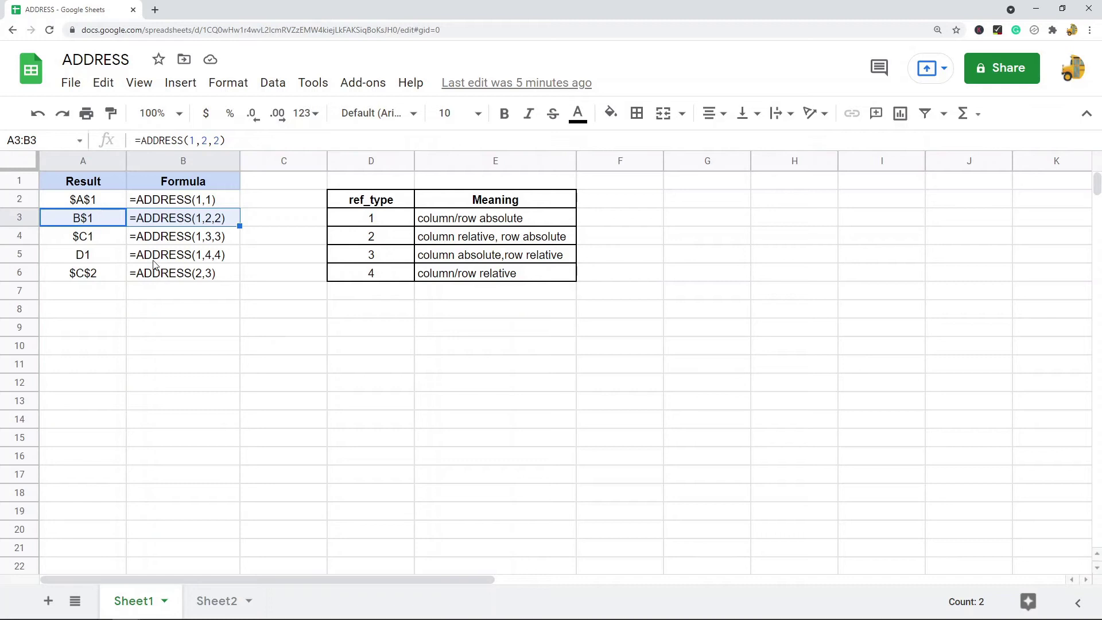
left_click(17, 182)
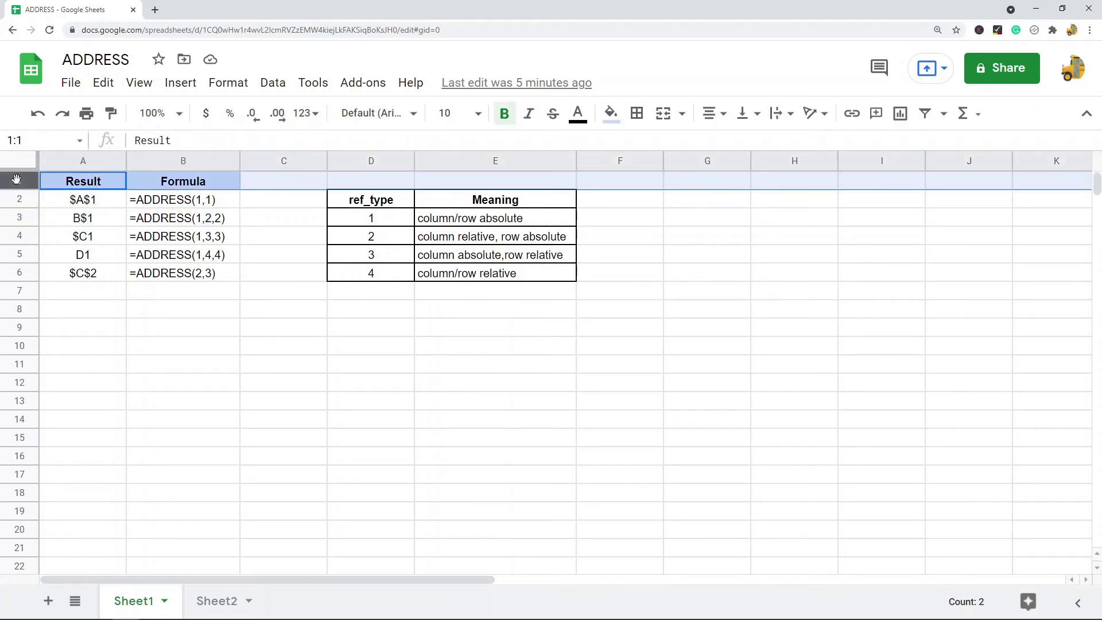
left_click(197, 161)
left_click(180, 184)
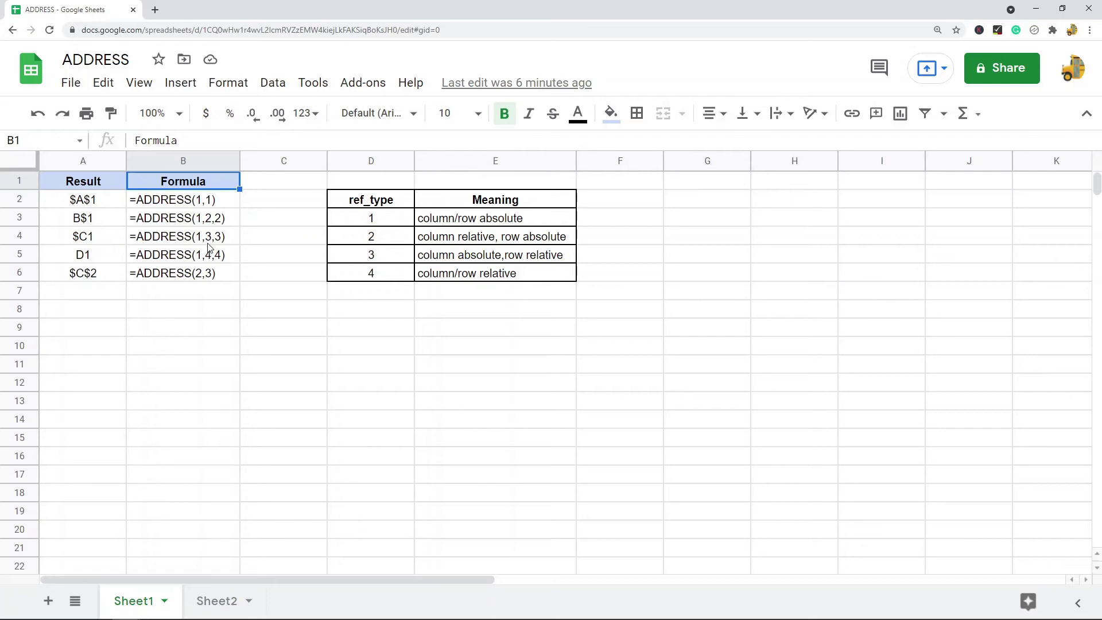
left_click(22, 184)
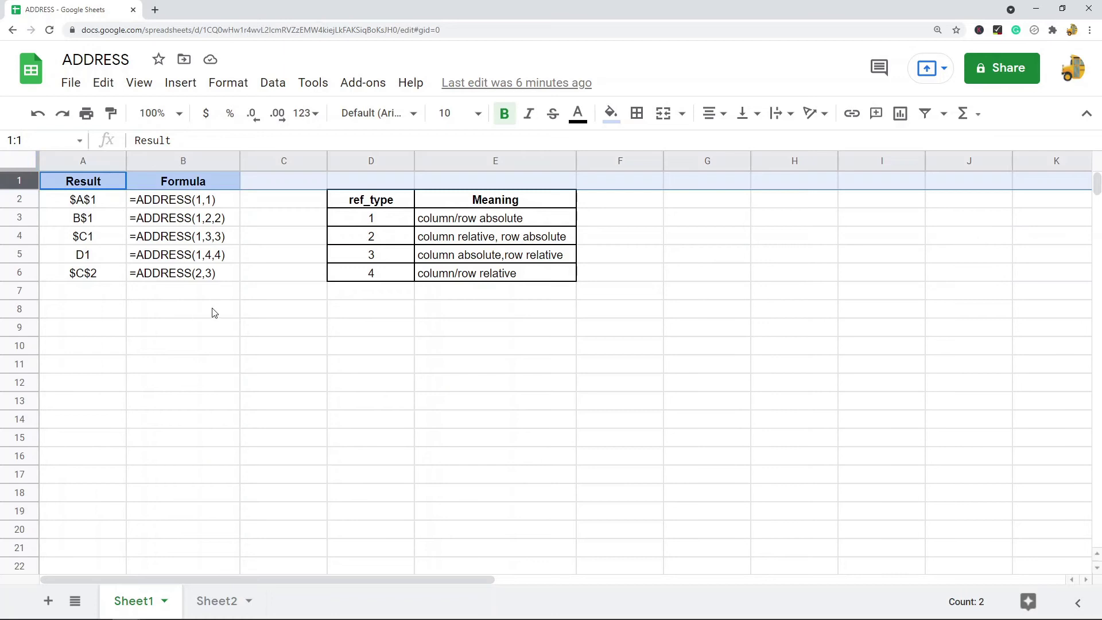
left_click(274, 163)
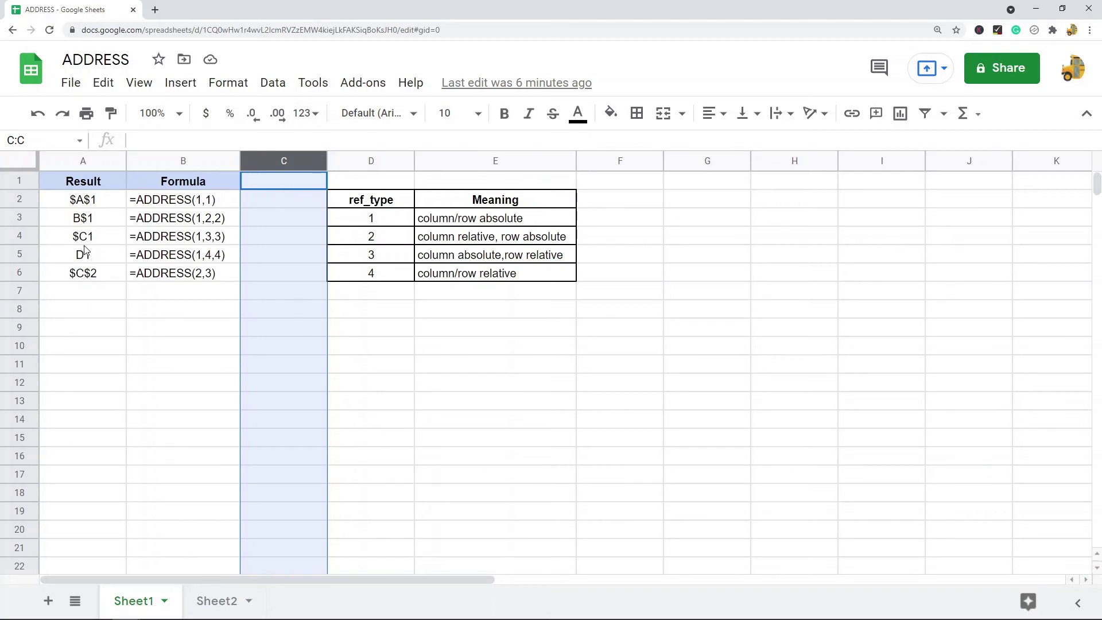
left_click(139, 371)
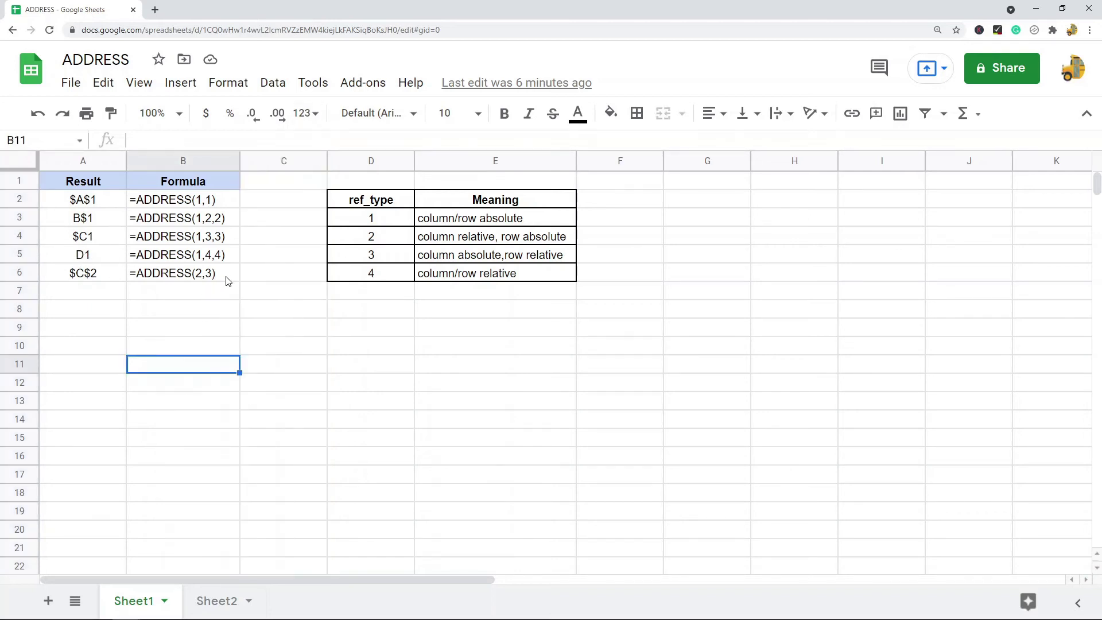
left_click(12, 180)
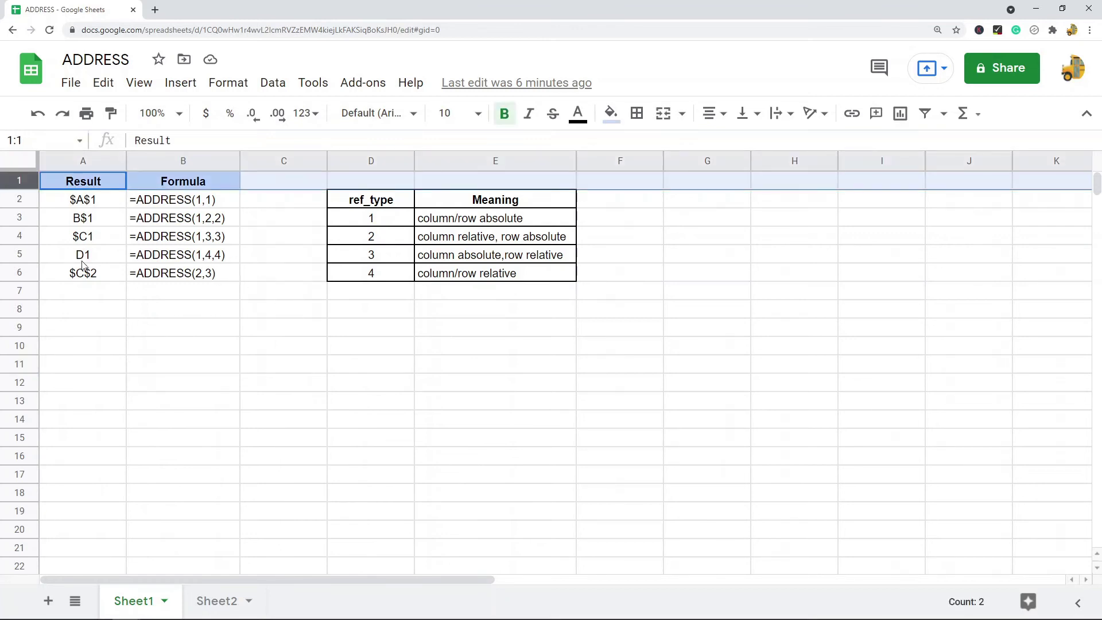
left_click(370, 162)
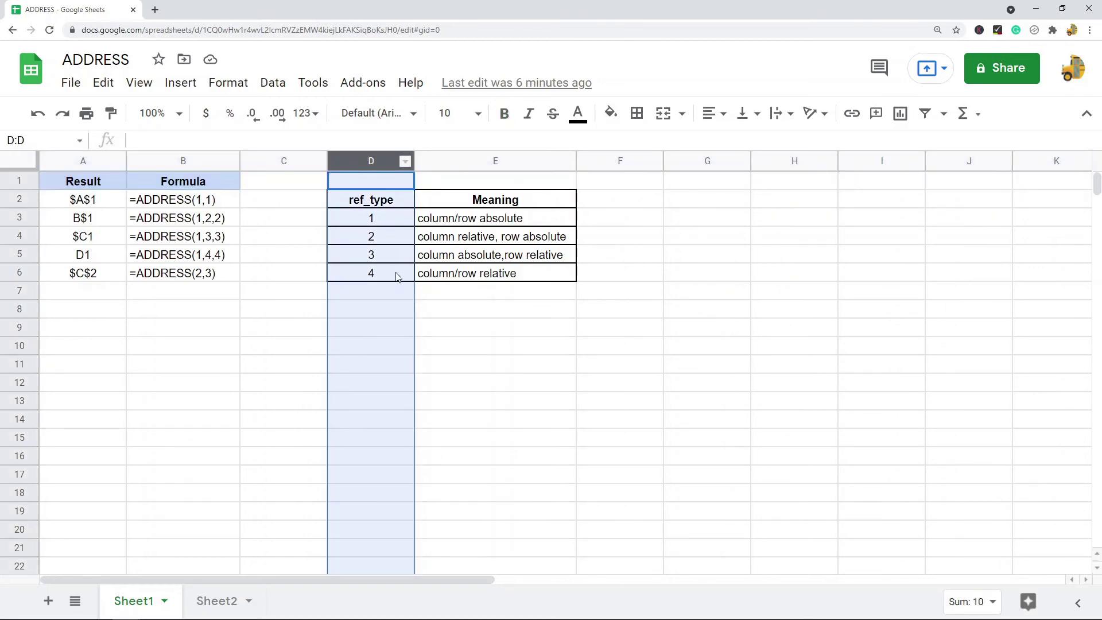
left_click(381, 279)
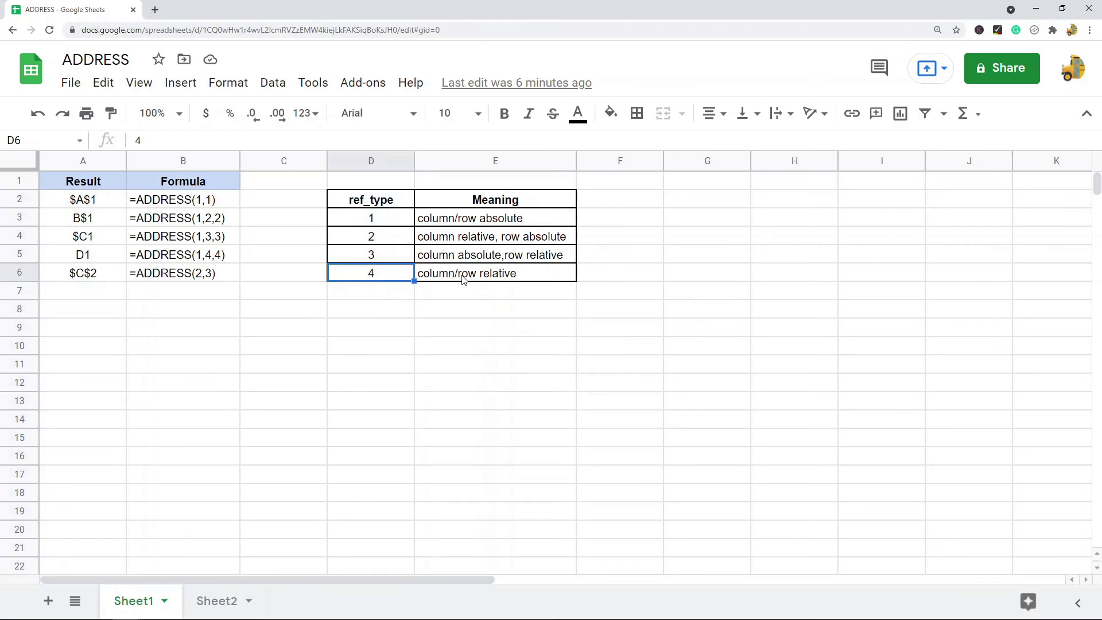
left_click(104, 258)
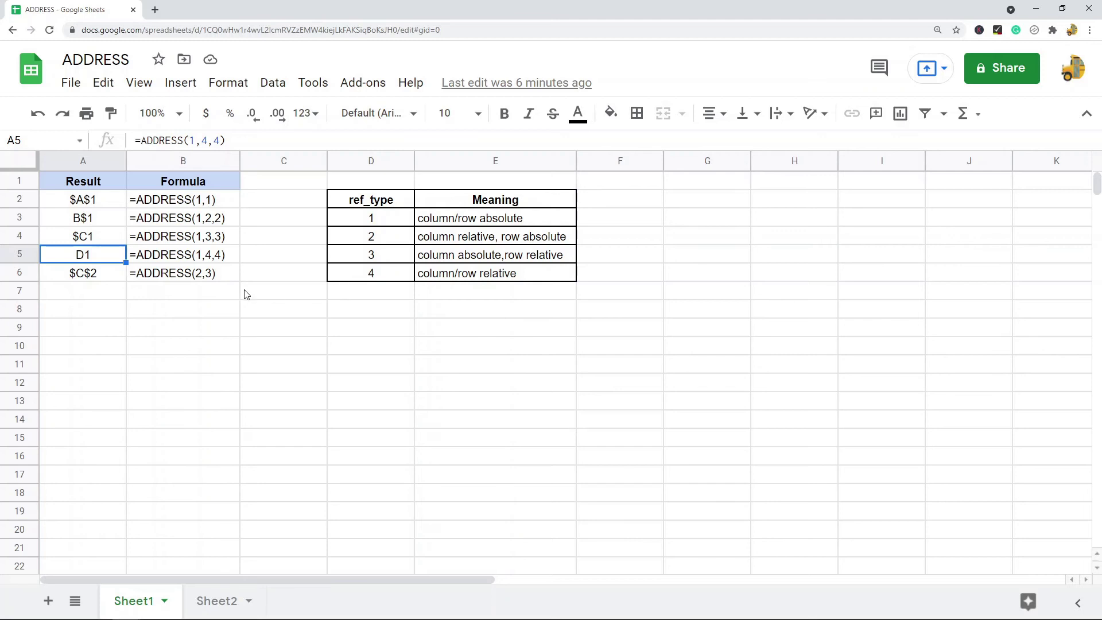
left_click(168, 276)
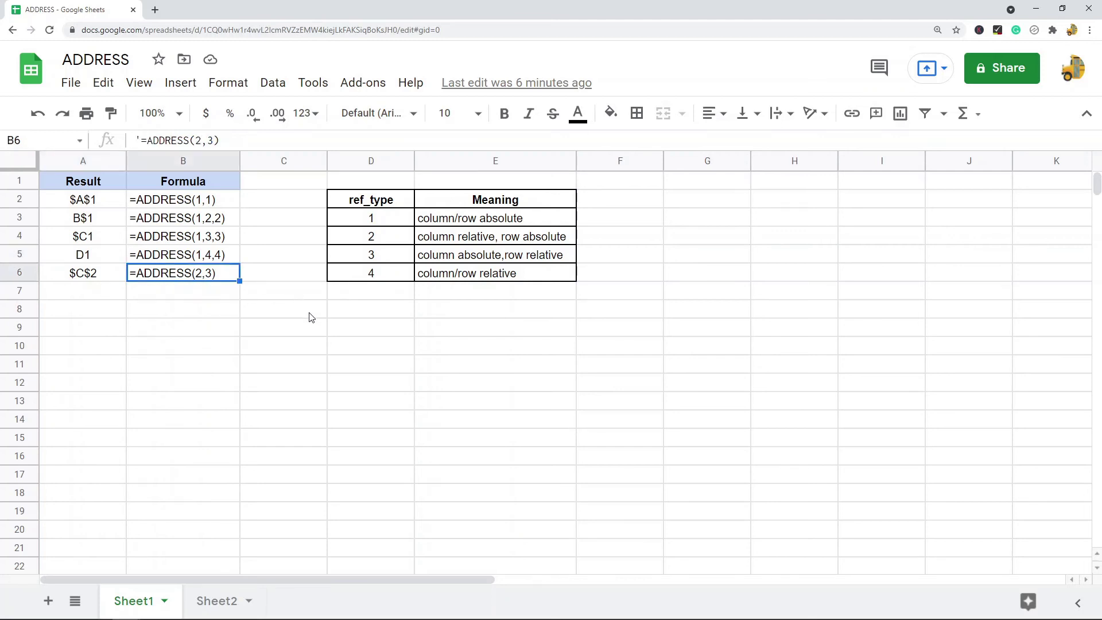
left_click(20, 199)
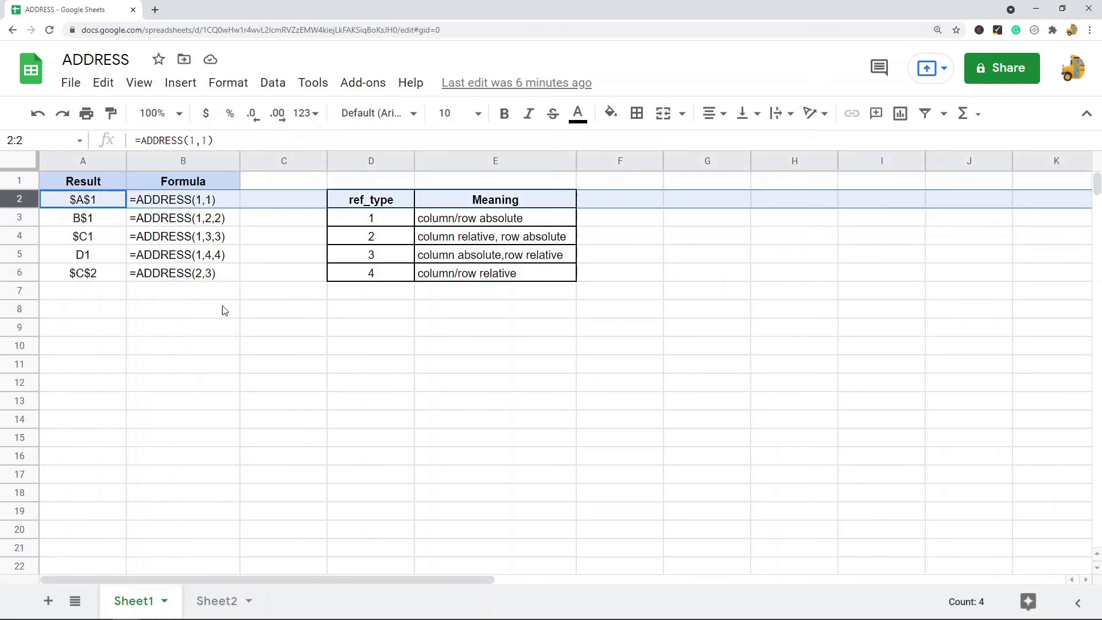
left_click(284, 162)
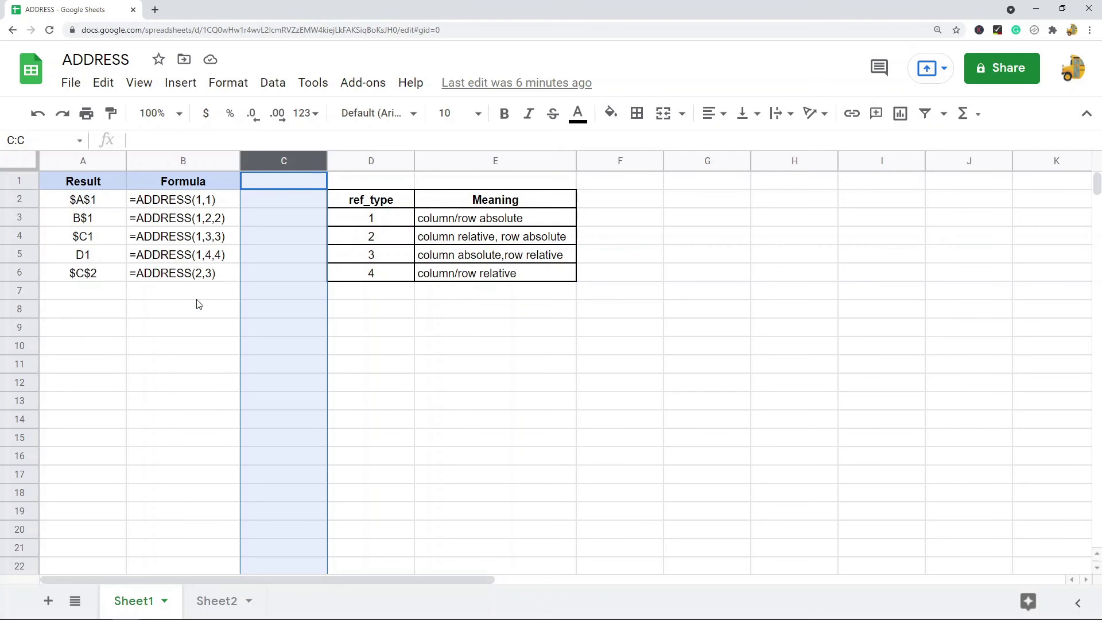
left_click(212, 275)
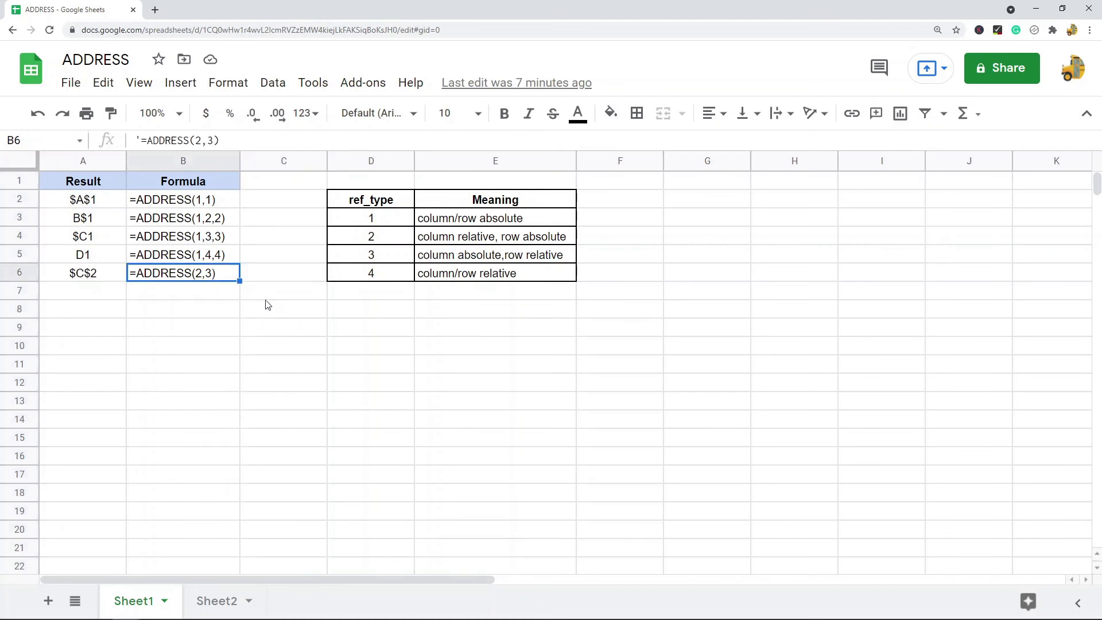
left_click(379, 222)
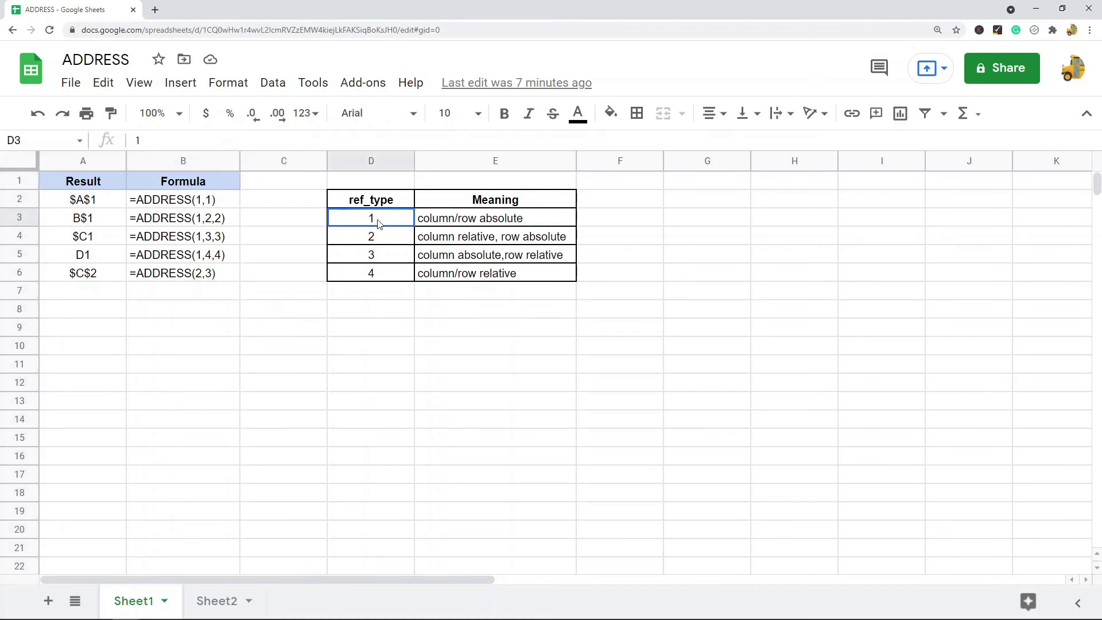
left_click_drag(379, 223, 482, 224)
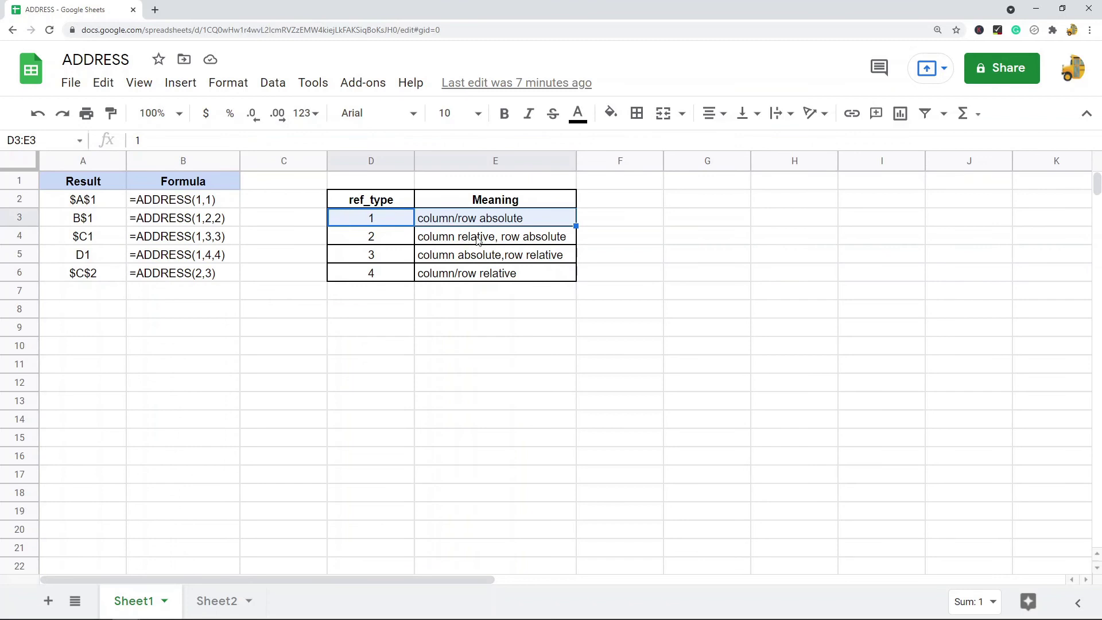